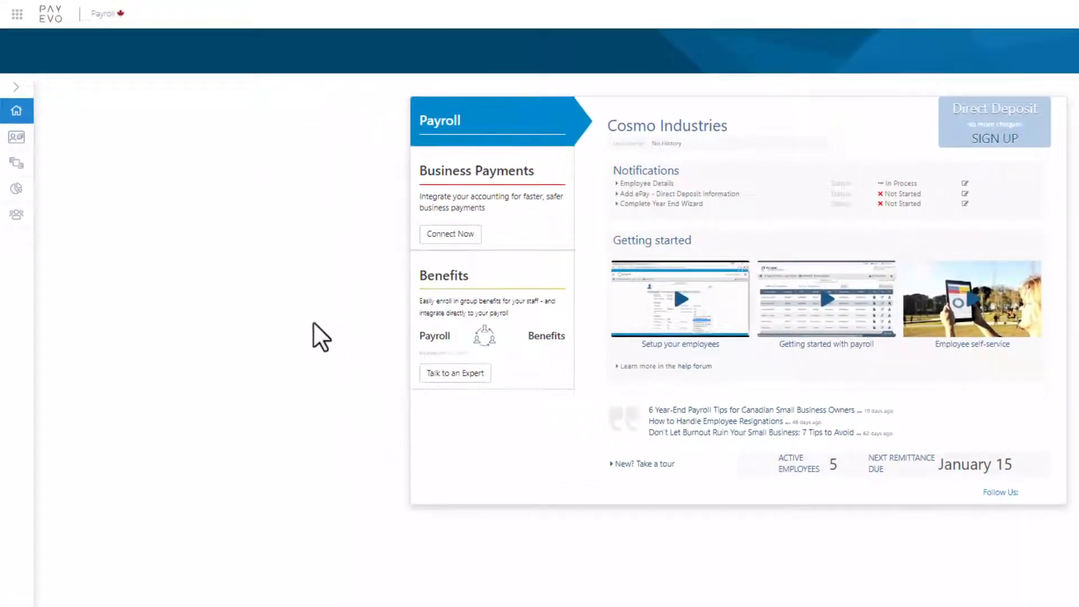
Open the Year End checklist for the 2022 tax year, review the employee YTD overview and continue from it
{"action": "mouse_move", "coordinate": [19, 167]}
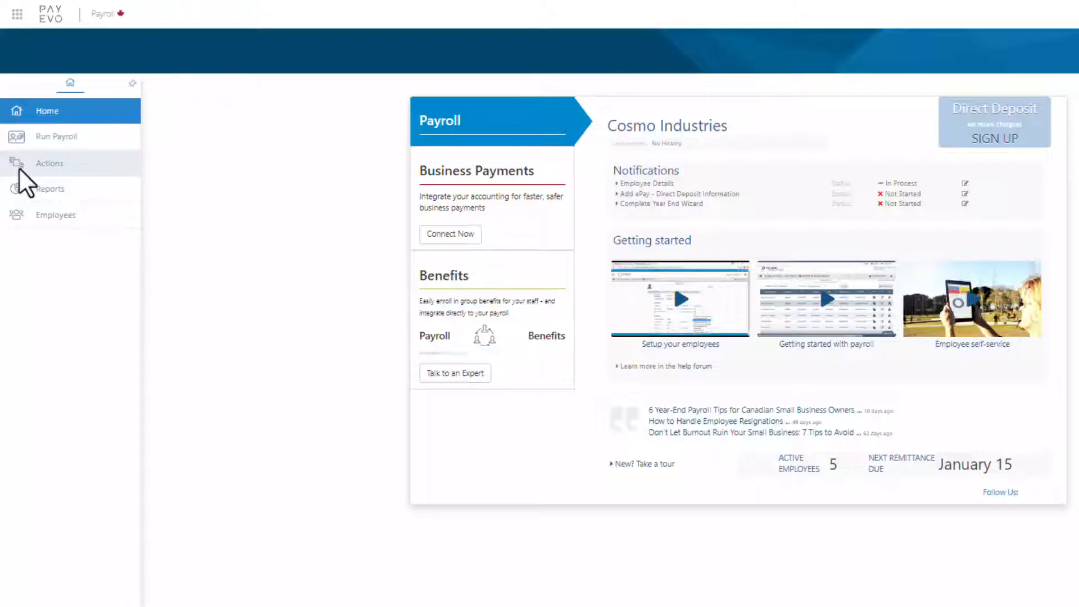
{"action": "left_click", "coordinate": [19, 167]}
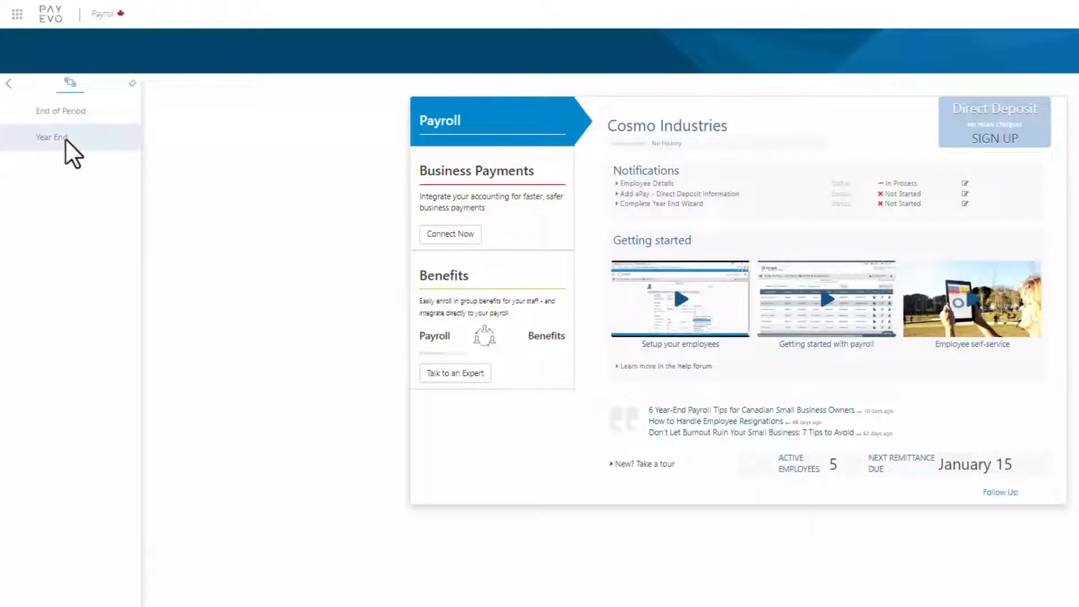
{"action": "left_click", "coordinate": [51, 137]}
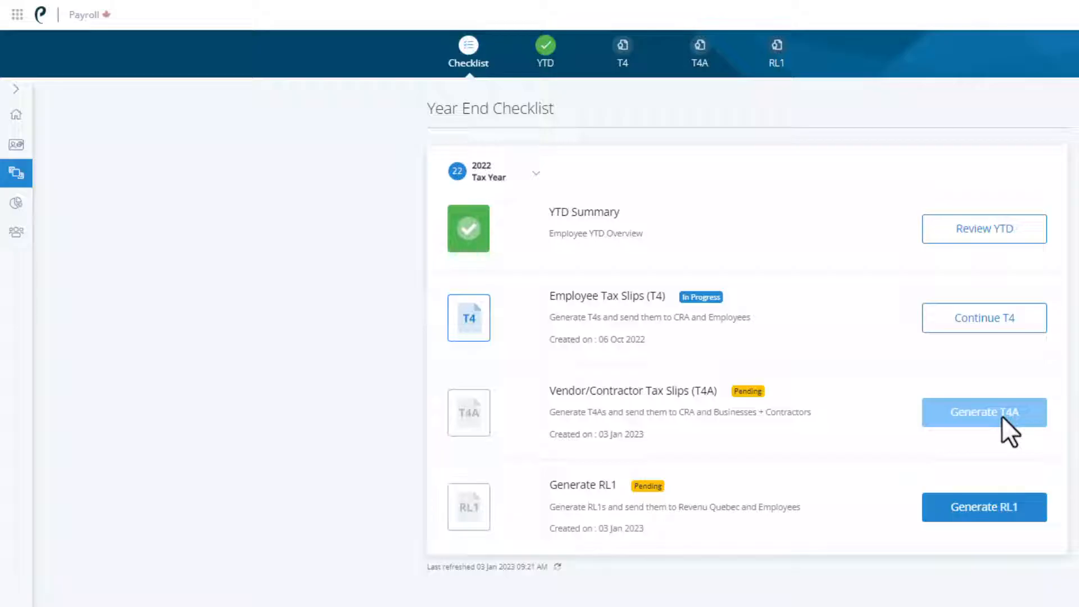
{"action": "left_click", "coordinate": [1027, 232]}
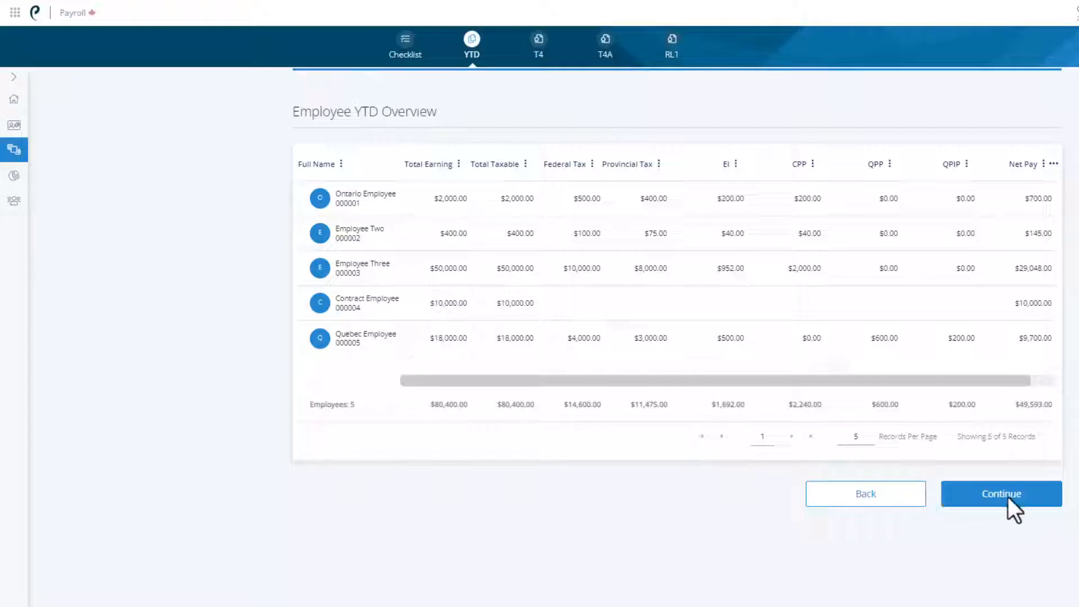
{"action": "left_click", "coordinate": [1022, 497]}
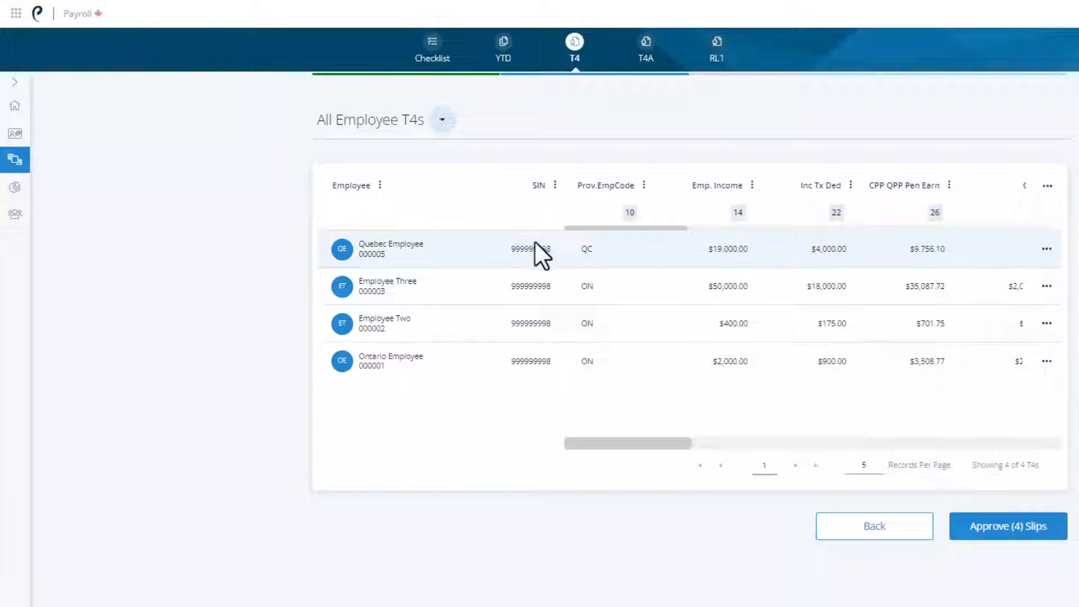
Add box 32 - Travel in a prescribed zone to the table of all employee T4s
{"action": "left_click", "coordinate": [737, 251]}
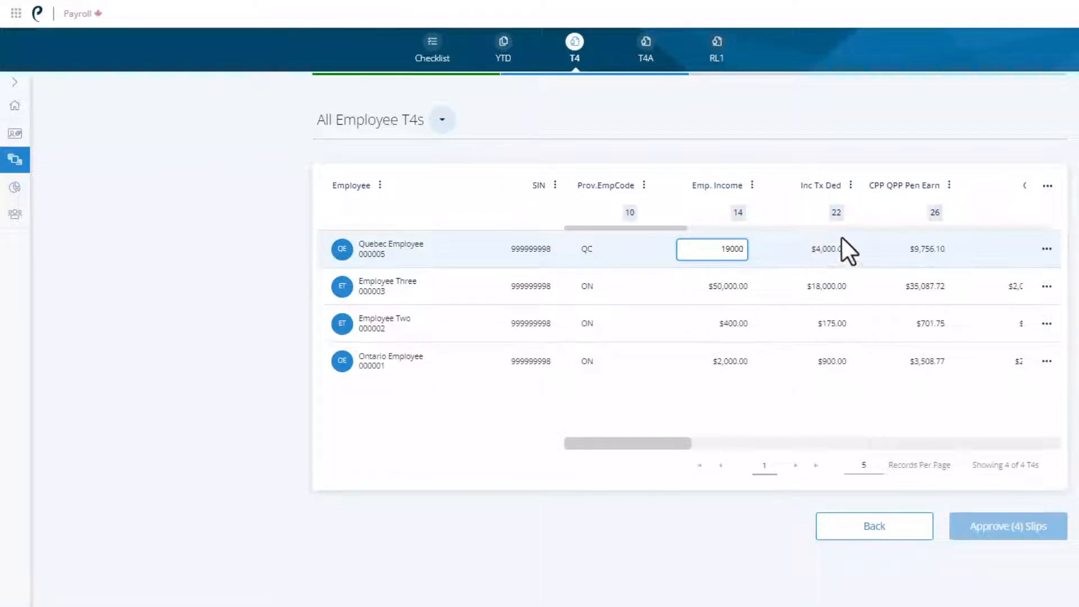
{"action": "left_click", "coordinate": [1046, 190]}
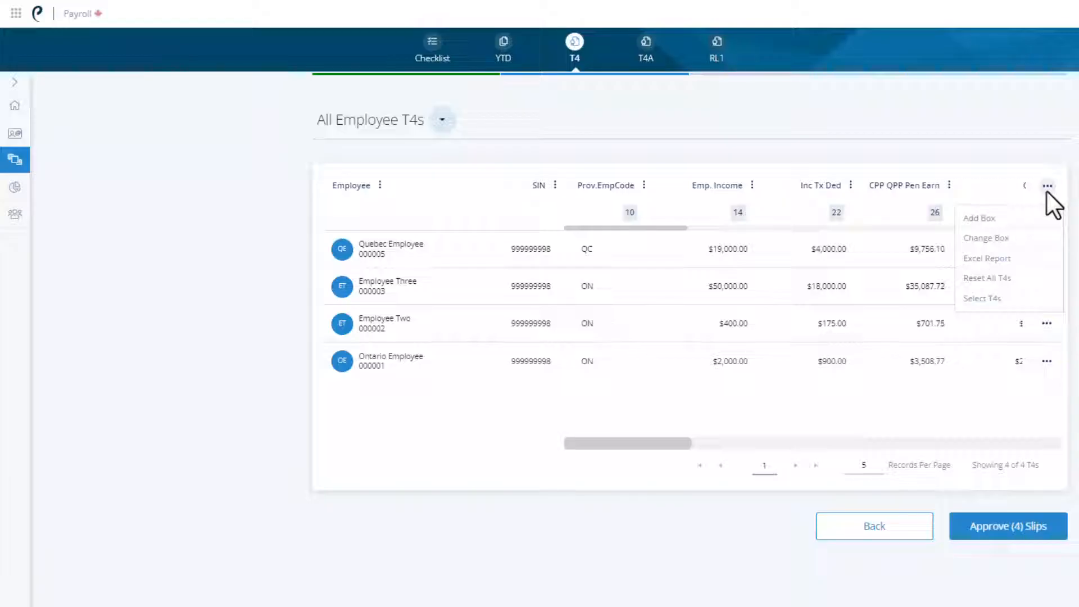
{"action": "left_click", "coordinate": [1031, 220]}
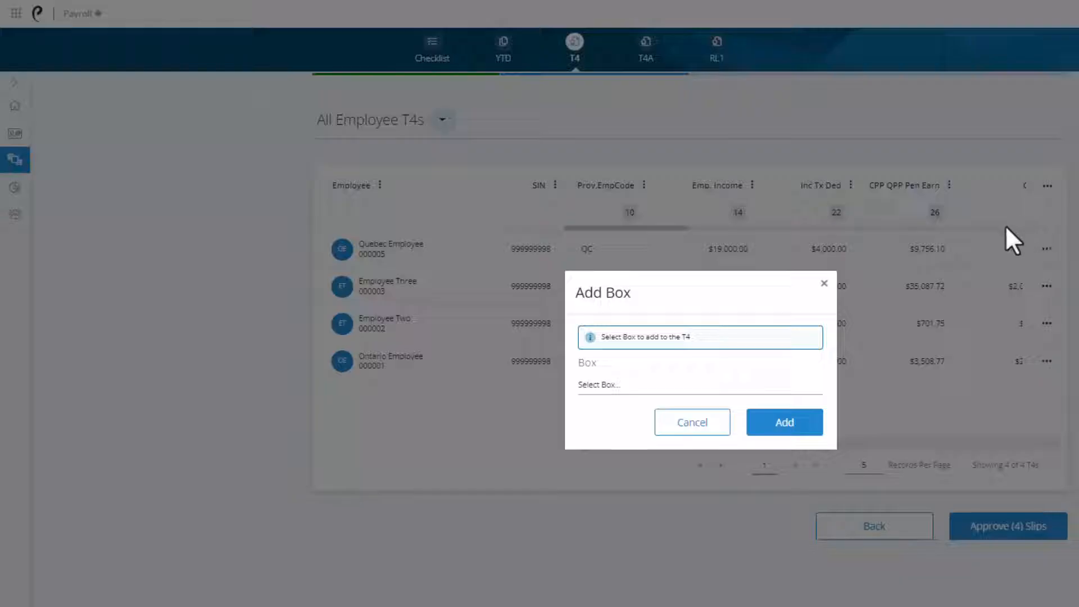
{"action": "left_click", "coordinate": [795, 384]}
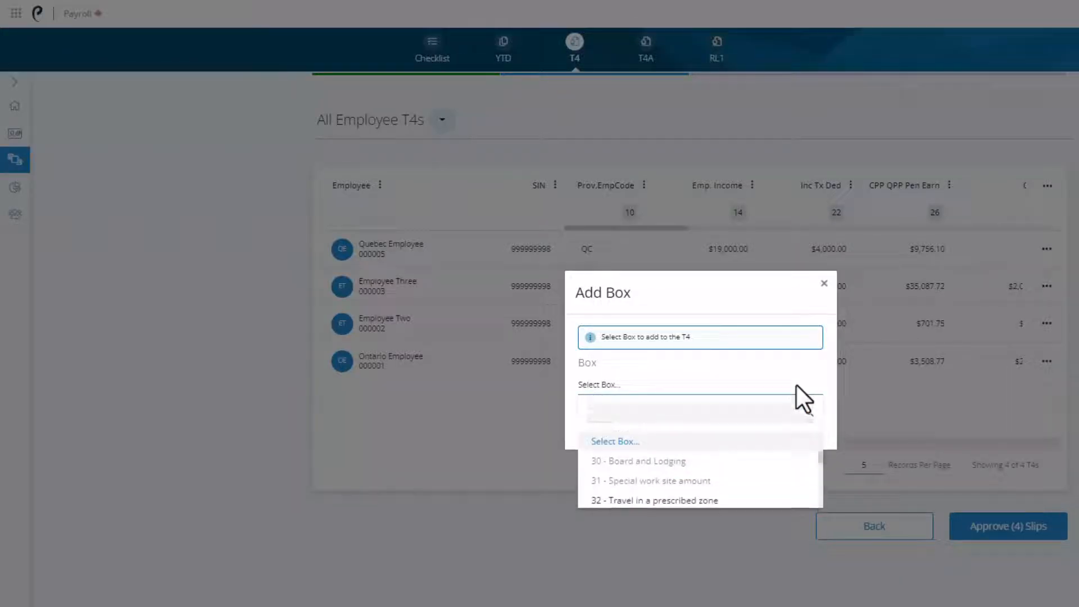
{"action": "left_click", "coordinate": [790, 501]}
{"action": "left_click", "coordinate": [815, 421]}
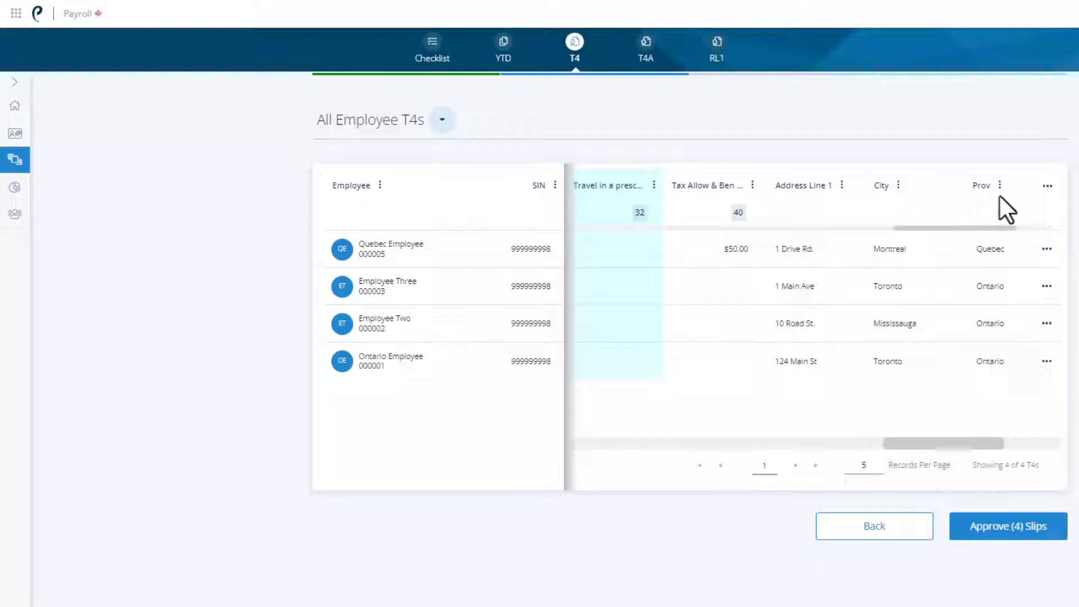
Check the options for the full T4 table and switch to the Employee T4 Individual view
{"action": "left_click", "coordinate": [1047, 188]}
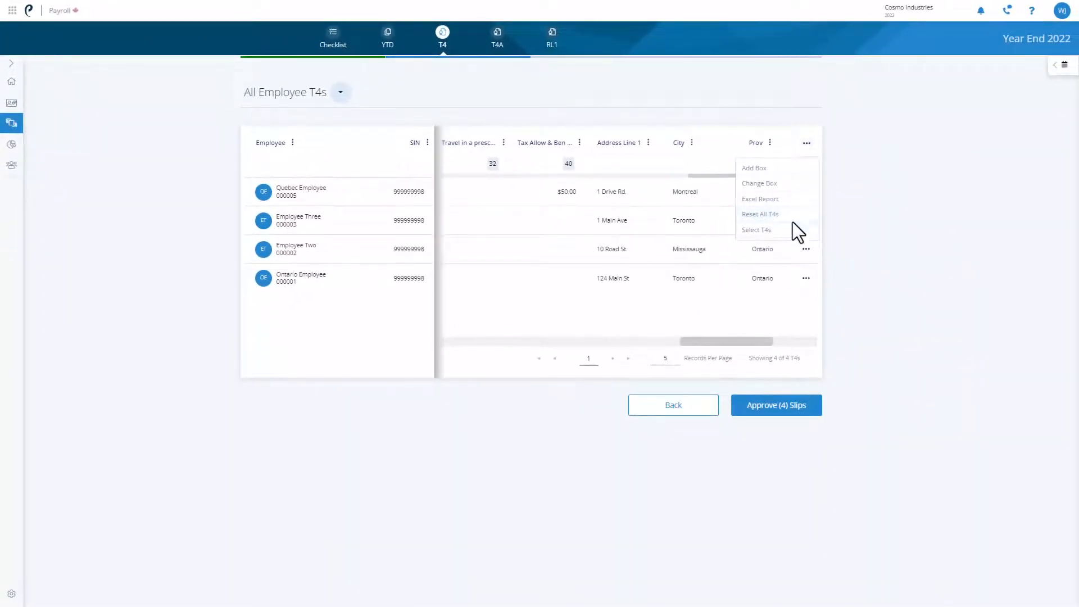
{"action": "left_click", "coordinate": [778, 411]}
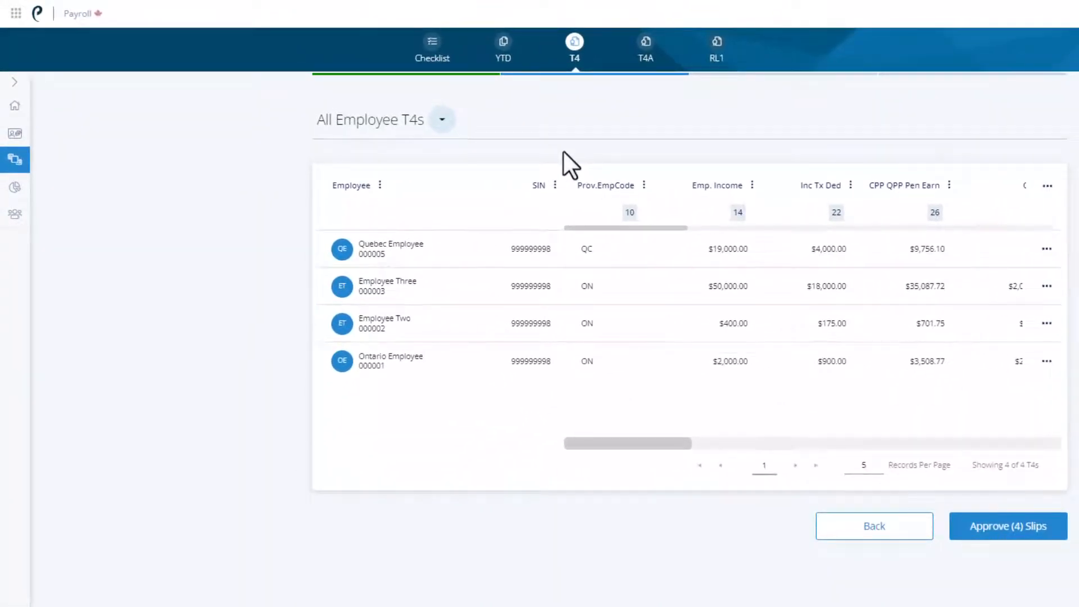
{"action": "left_click", "coordinate": [438, 120]}
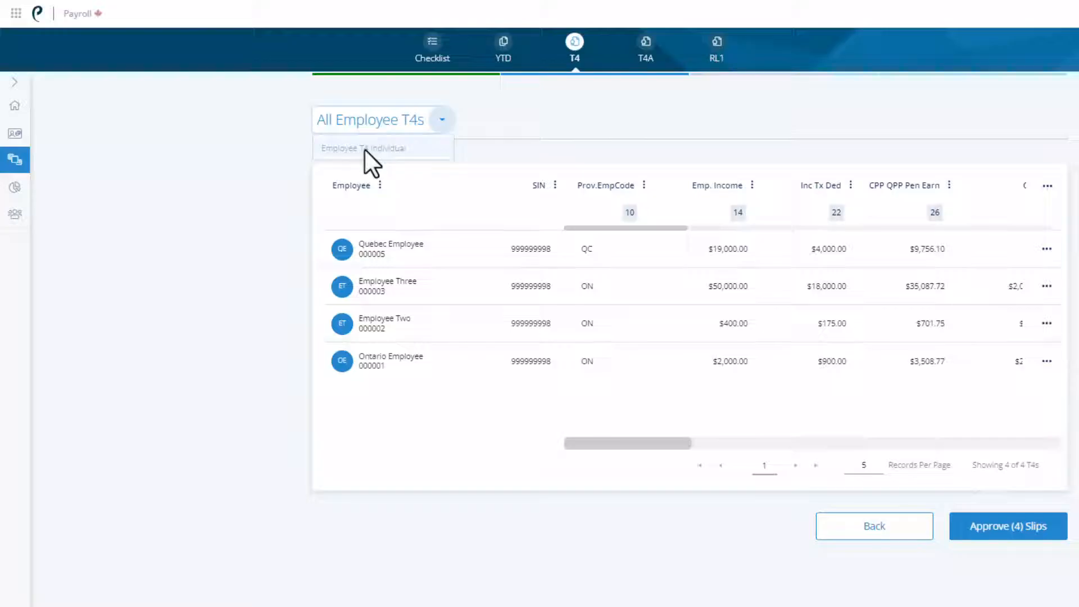
{"action": "left_click", "coordinate": [365, 149]}
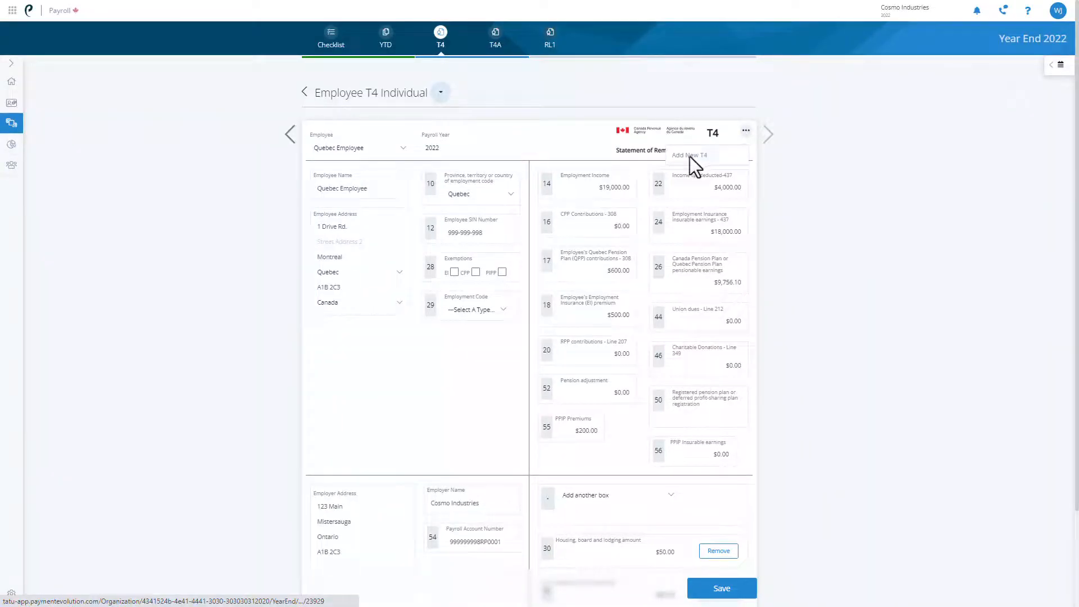
Add a new T4 form from the individual view, save it and return to all employee T4s
{"action": "left_click", "coordinate": [680, 157]}
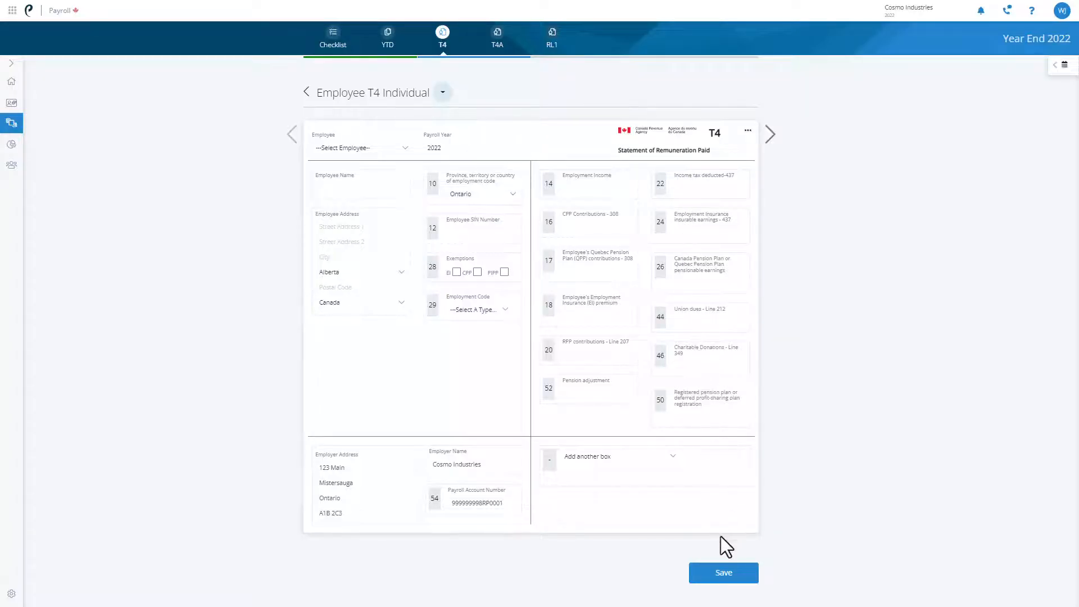
{"action": "left_click", "coordinate": [722, 574]}
{"action": "left_click", "coordinate": [325, 93]}
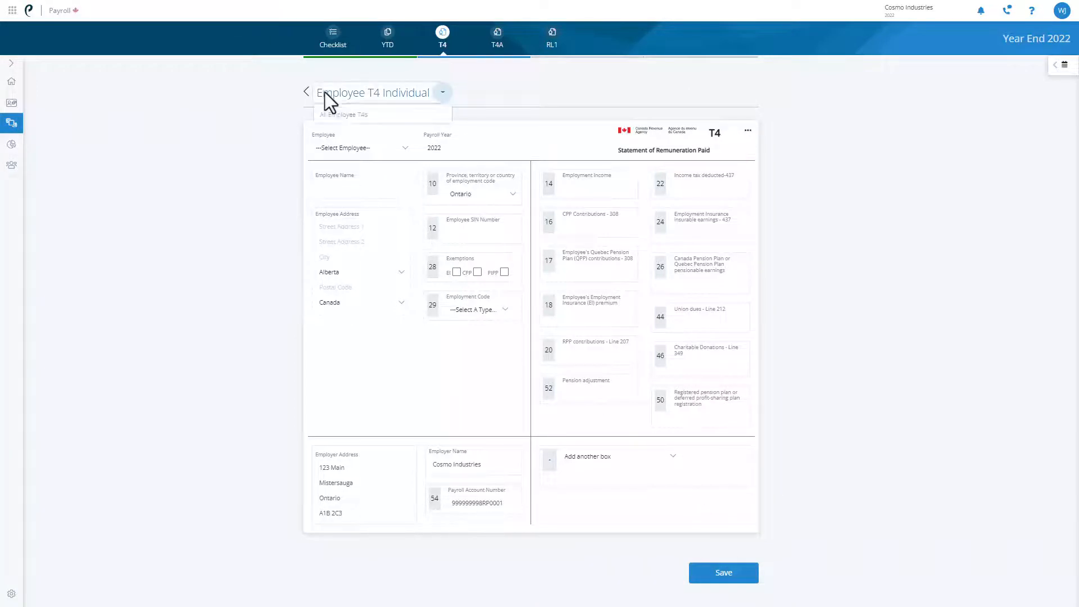
{"action": "left_click", "coordinate": [357, 115]}
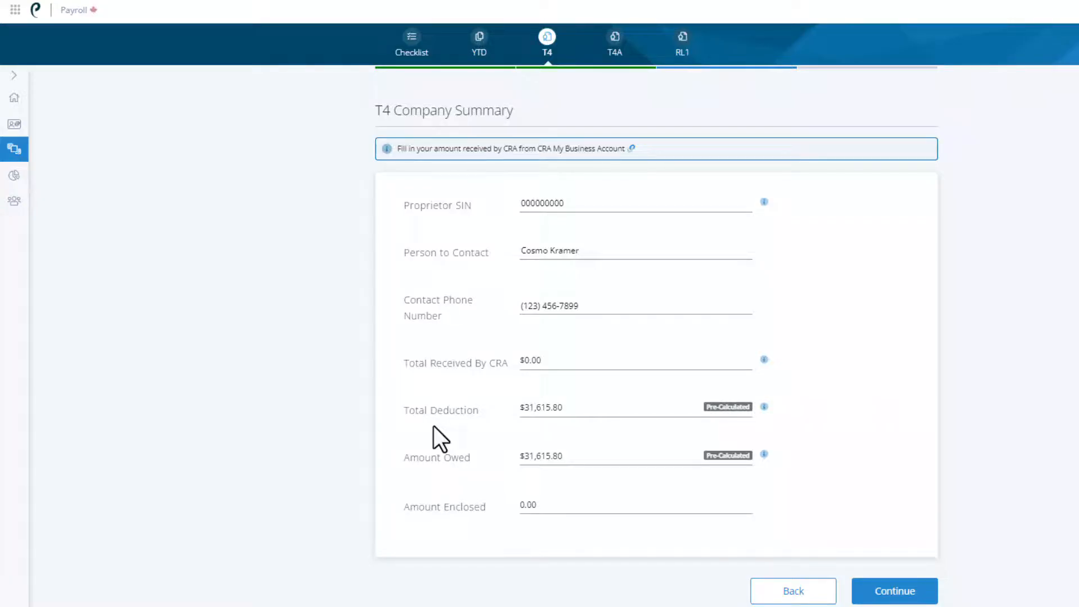
Set Total Received By CRA to $31,615.80 in the T4 Company Summary and continue to the CRA submission
{"action": "left_click", "coordinate": [544, 370]}
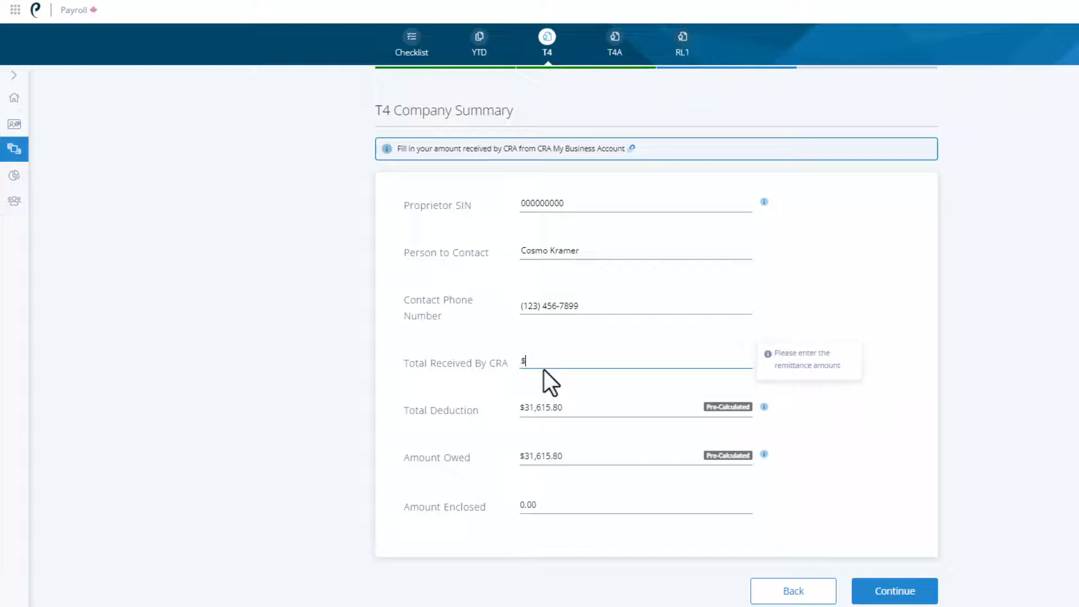
{"action": "type", "text": "31,615.80"}
{"action": "left_click", "coordinate": [544, 369]}
{"action": "left_click", "coordinate": [544, 370]}
{"action": "double_click", "coordinate": [544, 370]}
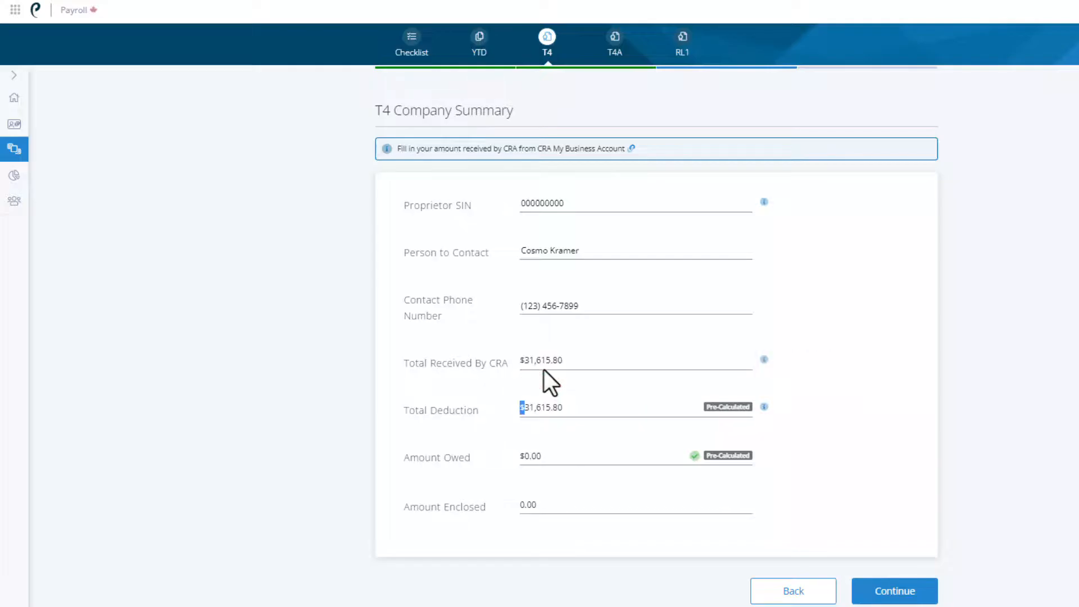
{"action": "left_click", "coordinate": [544, 370]}
{"action": "left_click", "coordinate": [892, 582]}
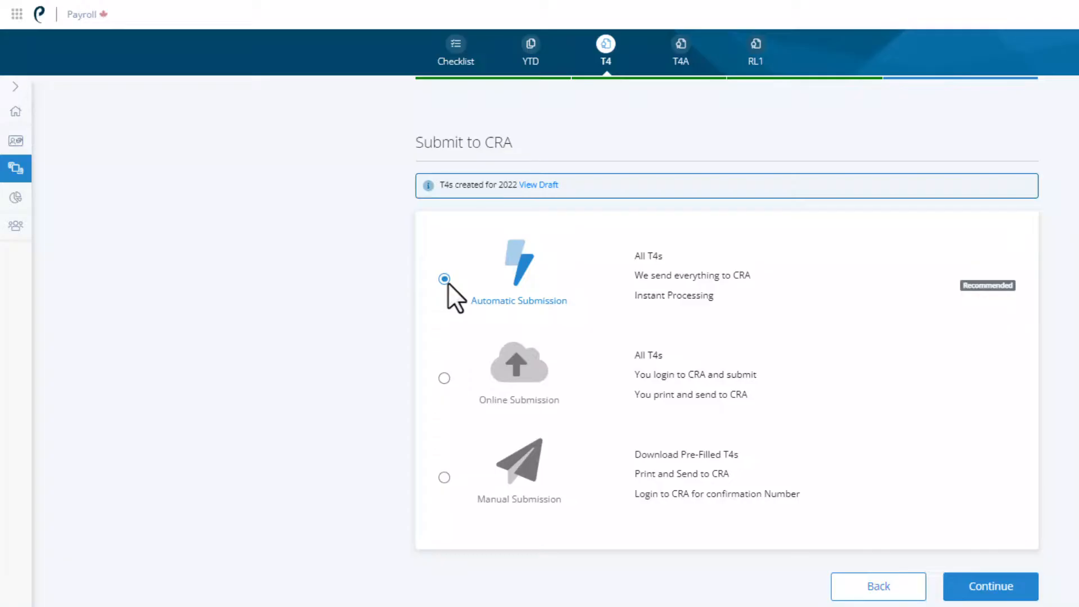
Submit all T4s to the CRA with Automatic Submission and return to the Year End checklist
{"action": "left_click", "coordinate": [444, 378]}
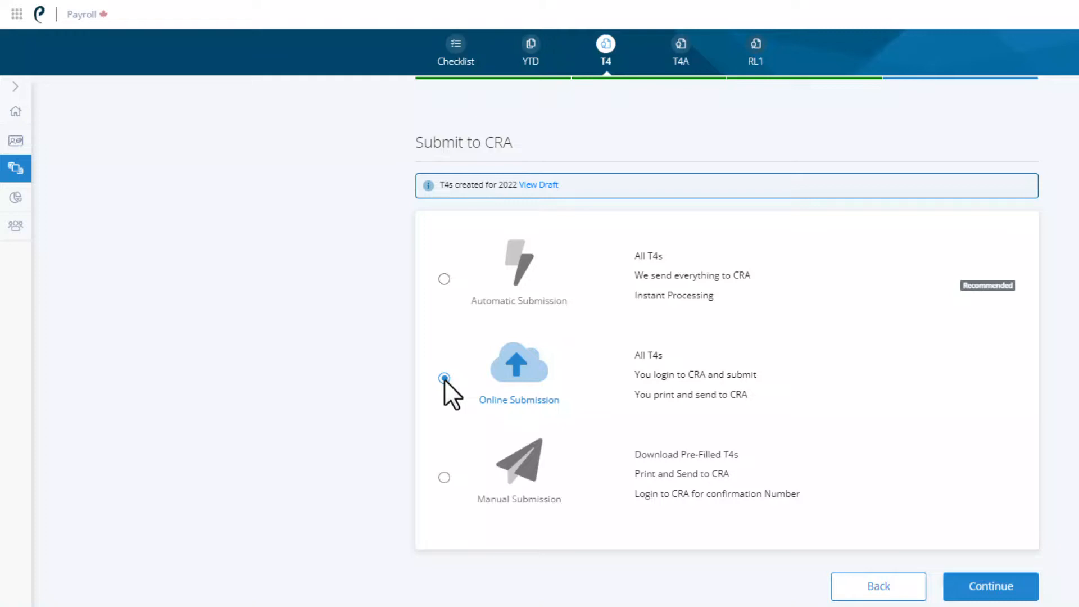
{"action": "left_click", "coordinate": [444, 478]}
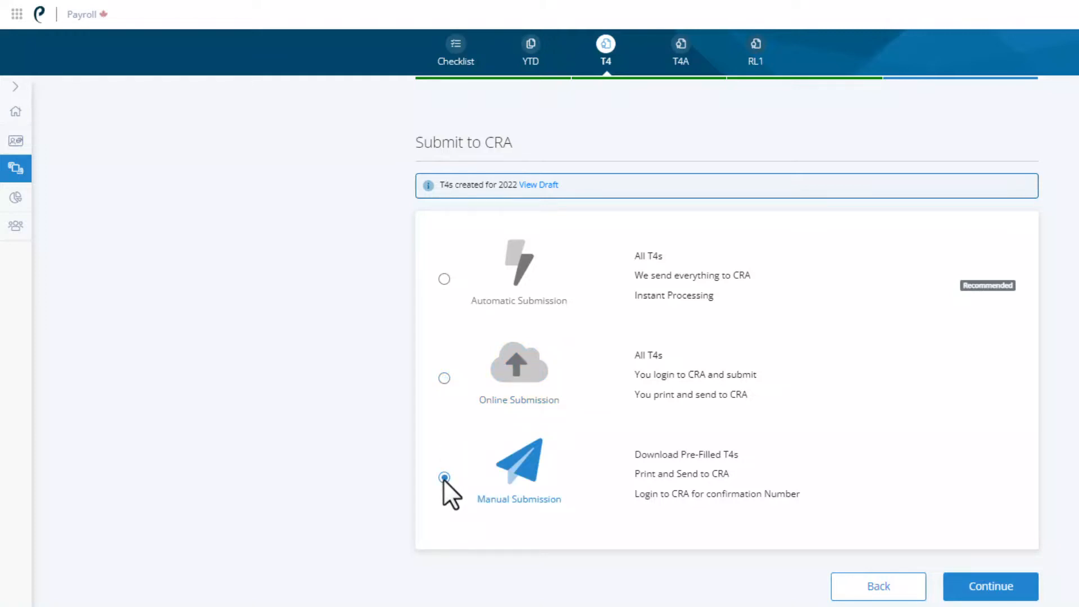
{"action": "left_click", "coordinate": [444, 278]}
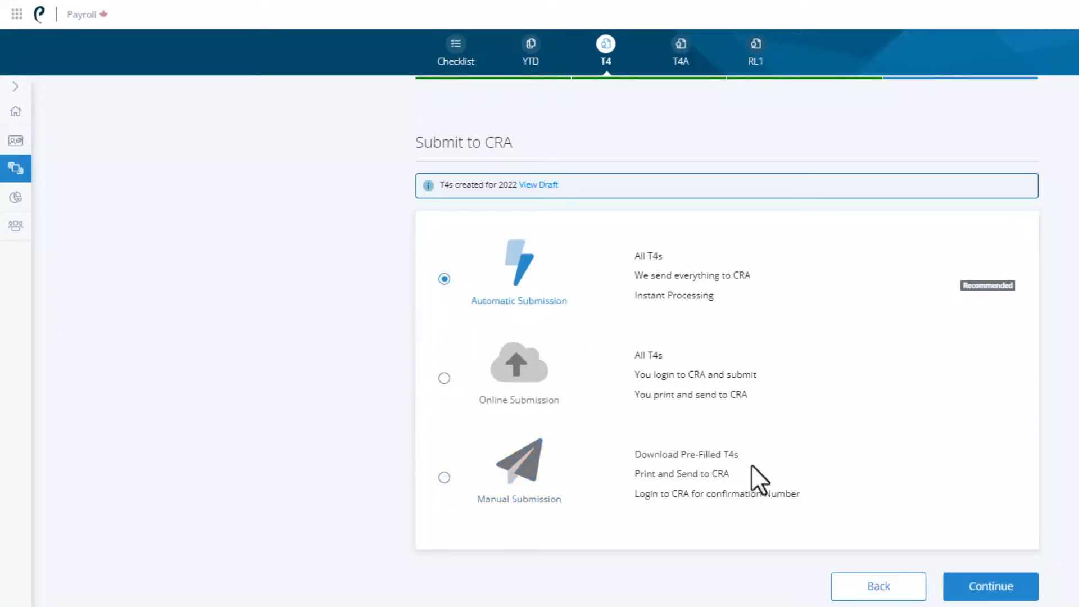
{"action": "left_click", "coordinate": [989, 587]}
{"action": "left_click", "coordinate": [991, 446]}
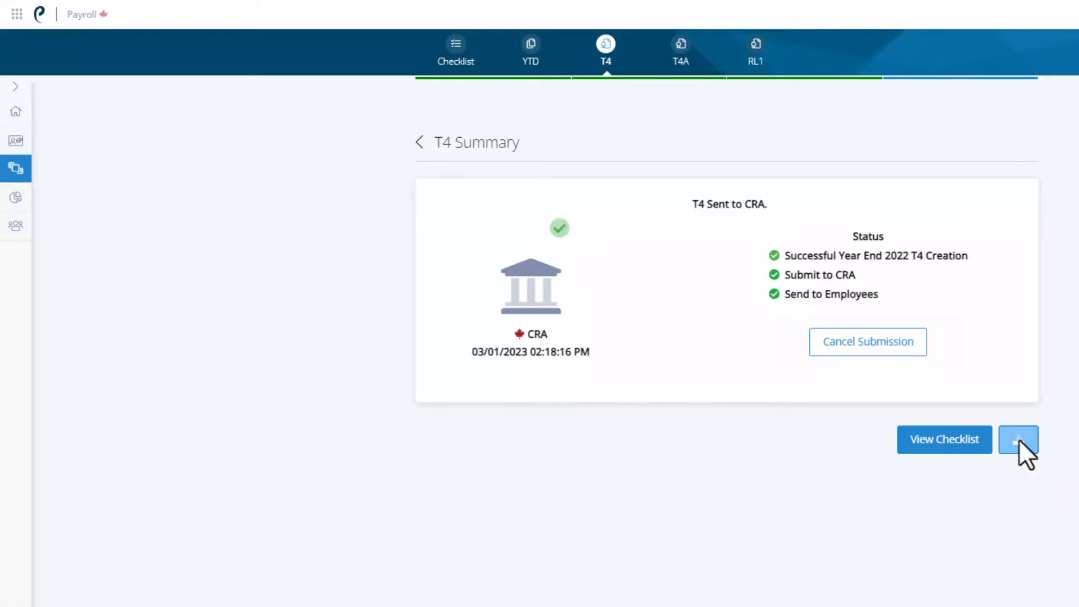
{"action": "left_click", "coordinate": [944, 440]}
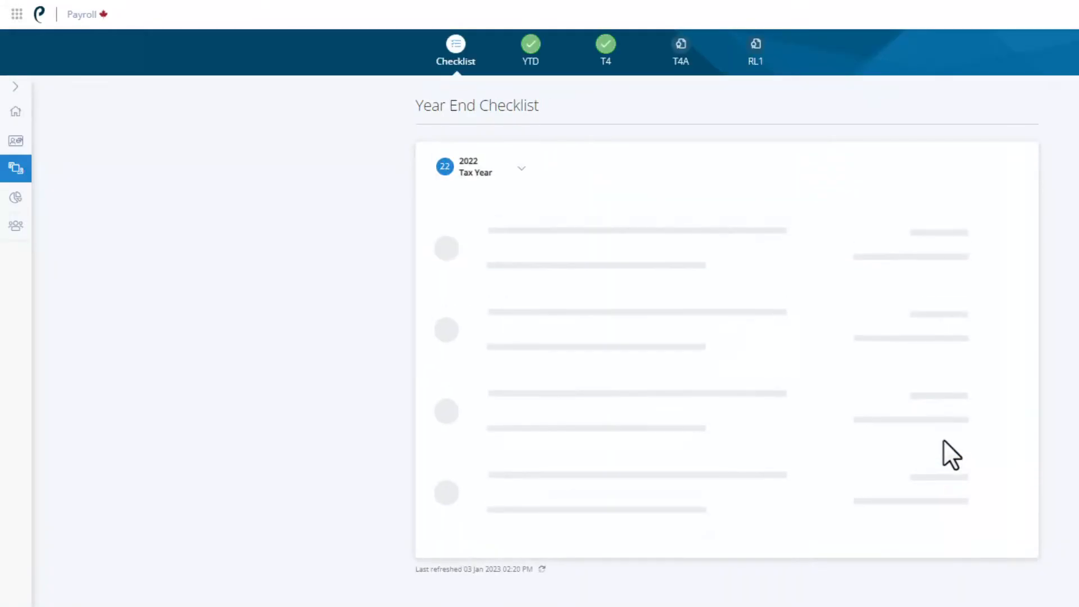